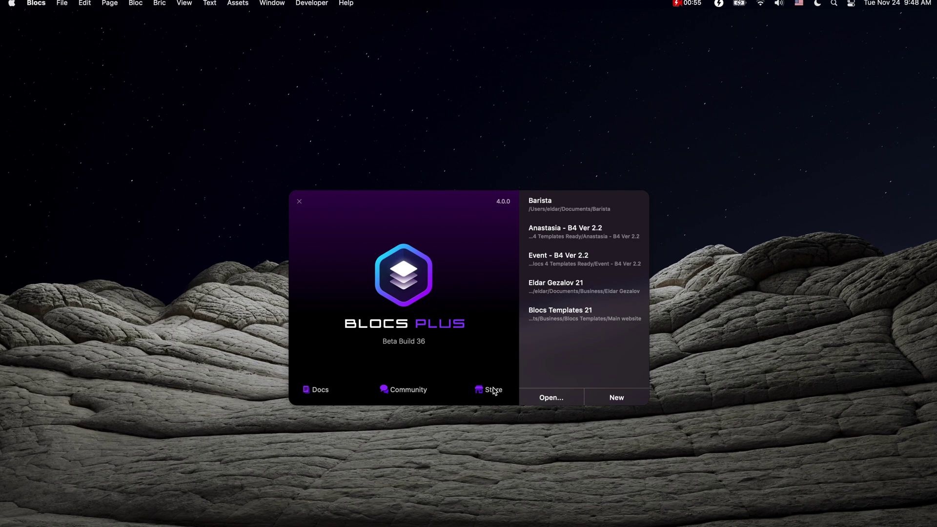
Step: Open the Barista project and move the Barista Coffee H1 above the Welcome to our world H3
{"action": "double_click", "coordinate": [564, 207]}
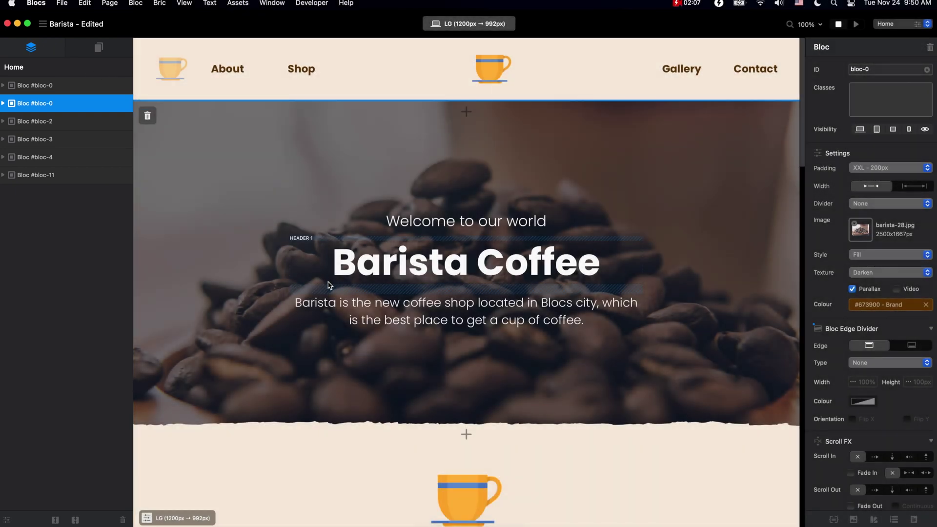
{"action": "left_click", "coordinate": [346, 271]}
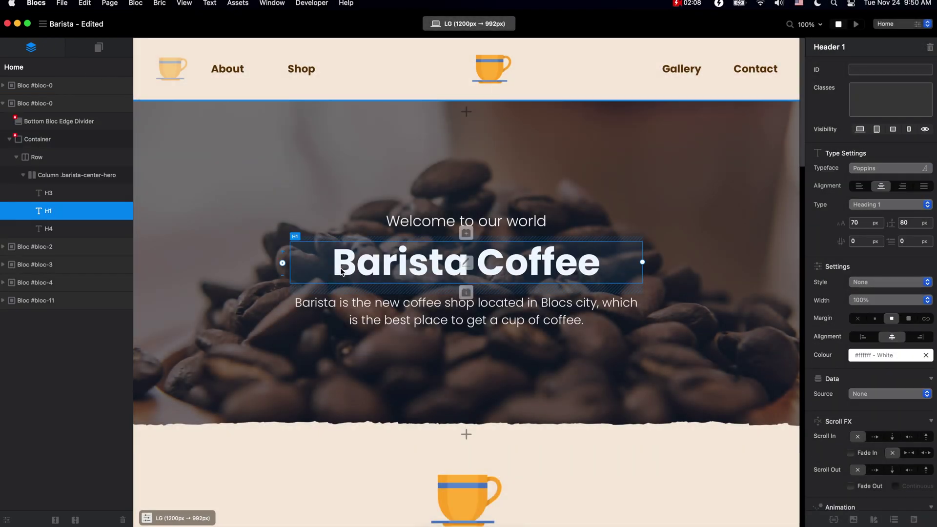
{"action": "left_click_drag", "start_coordinate": [69, 215], "coordinate": [69, 188]}
Step: Expand bloc-2's Container, Row and Column layers and select its BARISTA heading and coffee cup image
{"action": "left_click", "coordinate": [4, 247]}
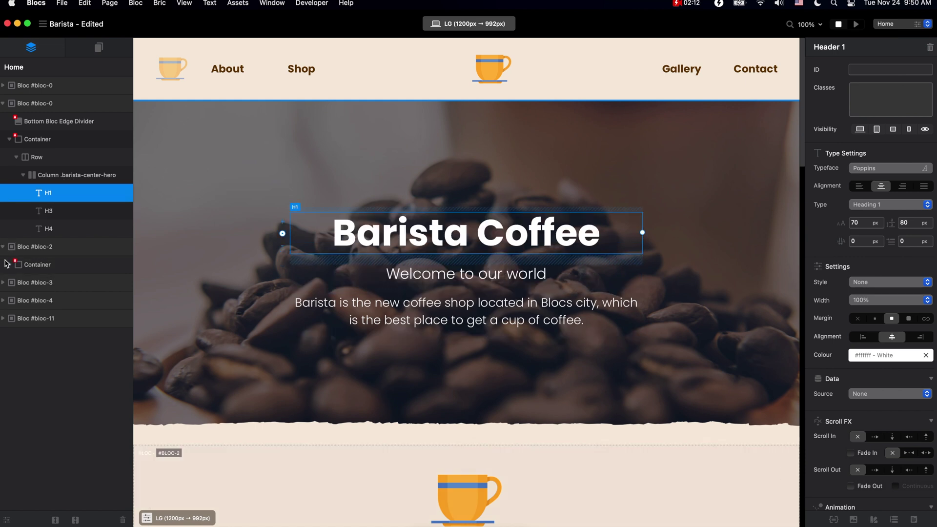
{"action": "left_click", "coordinate": [9, 265]}
{"action": "left_click", "coordinate": [16, 282]}
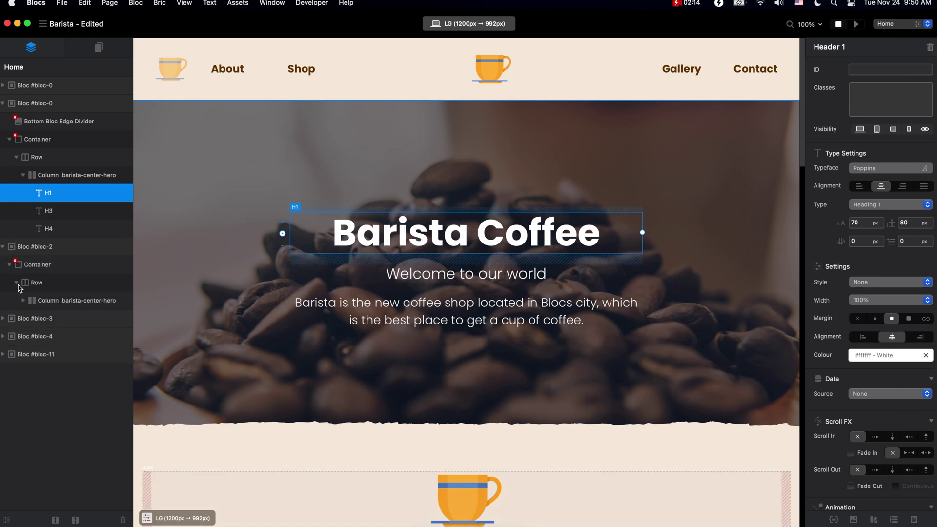
{"action": "left_click", "coordinate": [23, 300]}
{"action": "left_click", "coordinate": [54, 336]}
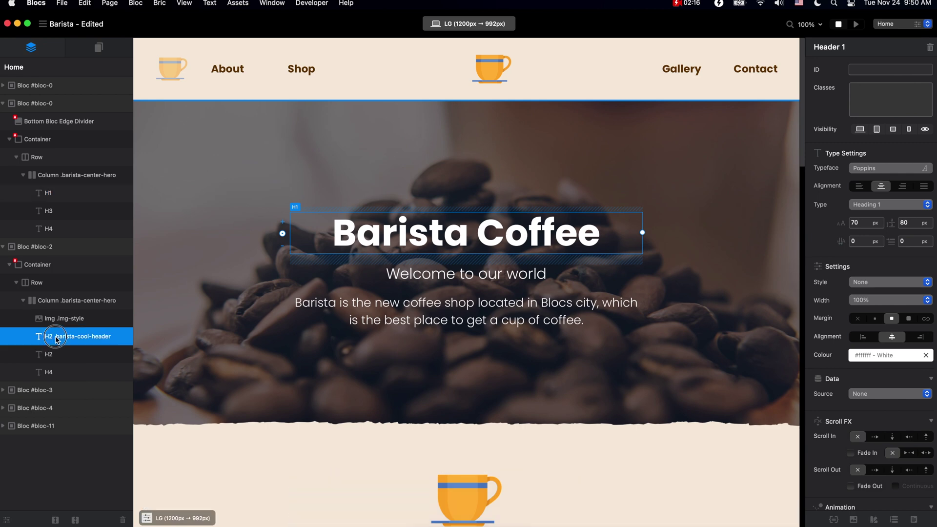
{"action": "left_click", "coordinate": [63, 318]}
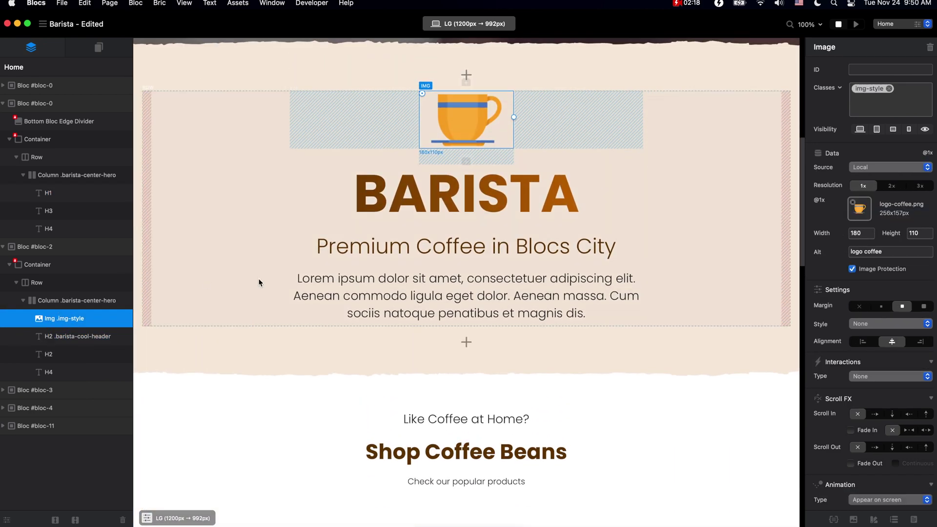
{"action": "scroll", "coordinate": [259, 280], "scroll_direction": "up", "scroll_amount": 8}
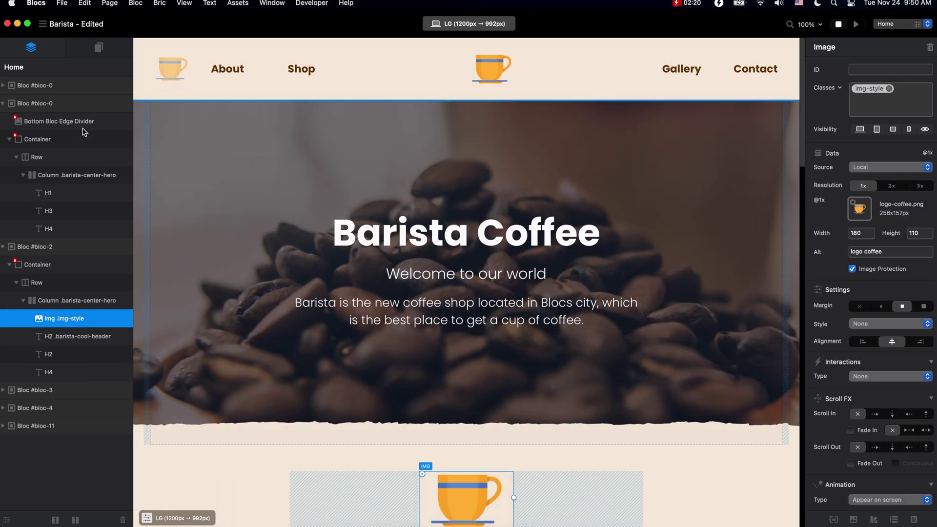
Step: Create new-page from the Empty Page template and place it above contact in the Pages list
{"action": "left_click", "coordinate": [100, 47]}
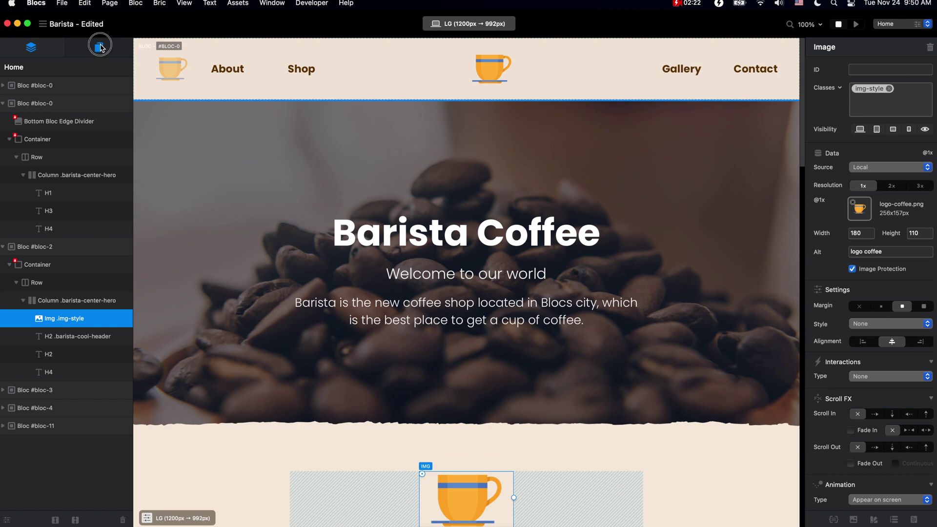
{"action": "scroll", "coordinate": [55, 277], "scroll_direction": "down", "scroll_amount": 10}
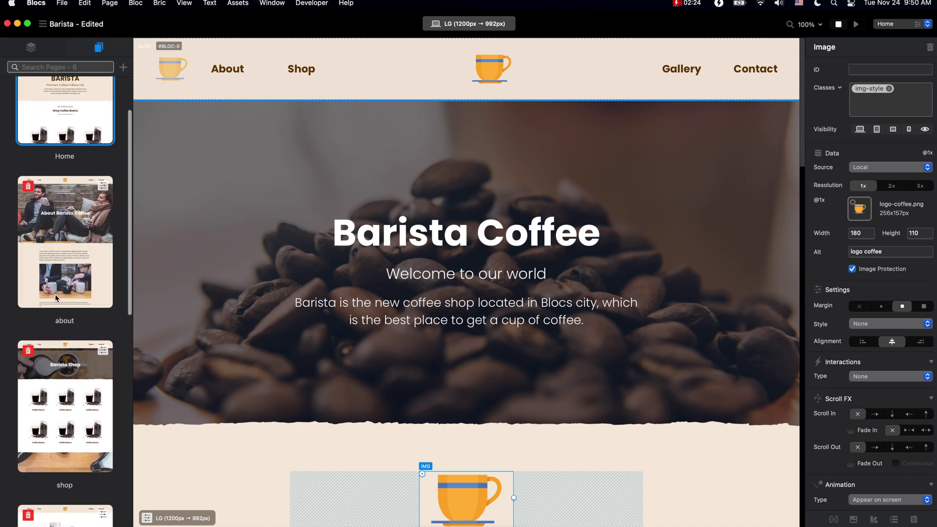
{"action": "scroll", "coordinate": [56, 297], "scroll_direction": "up", "scroll_amount": 10}
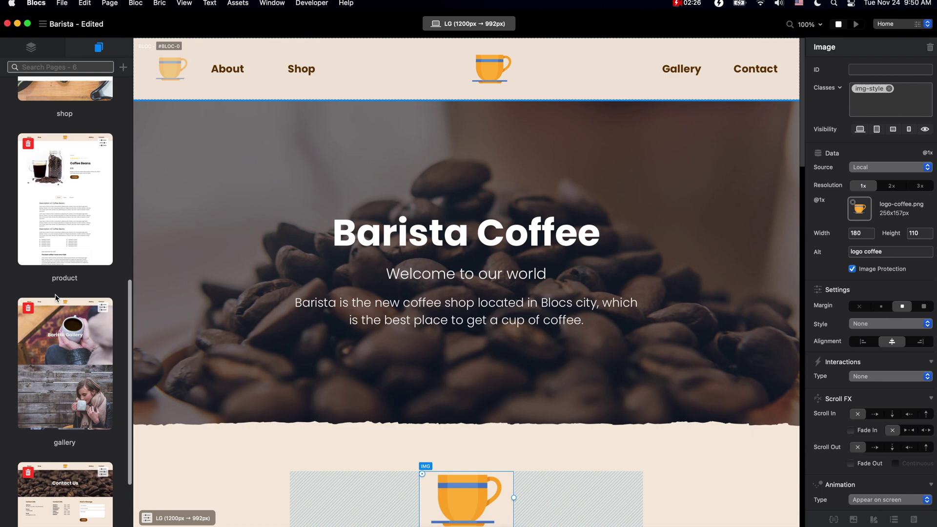
{"action": "scroll", "coordinate": [56, 297], "scroll_direction": "up", "scroll_amount": 3}
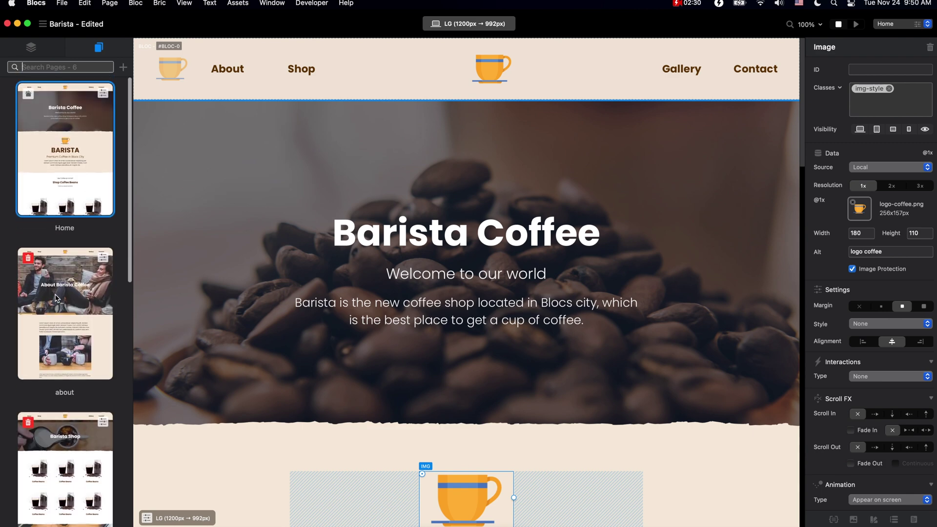
{"action": "left_click", "coordinate": [123, 70]}
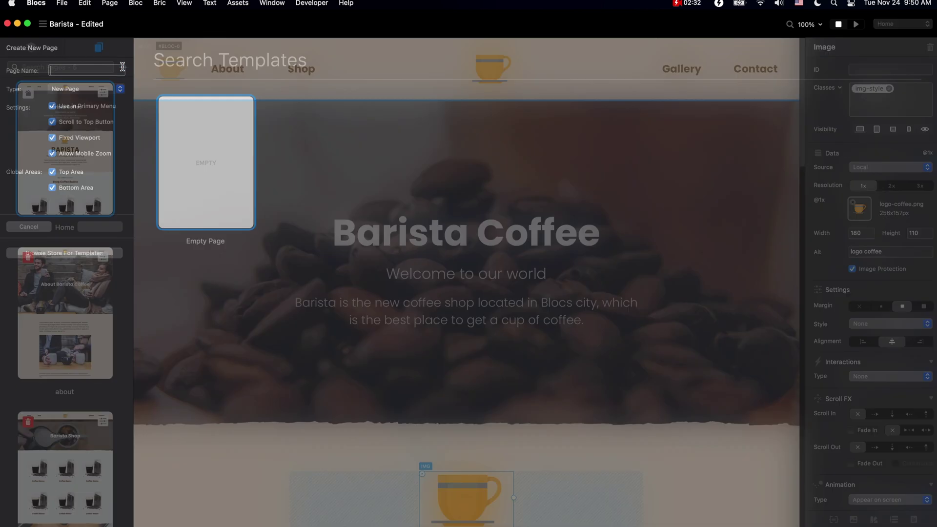
{"action": "type", "text": "new-page"}
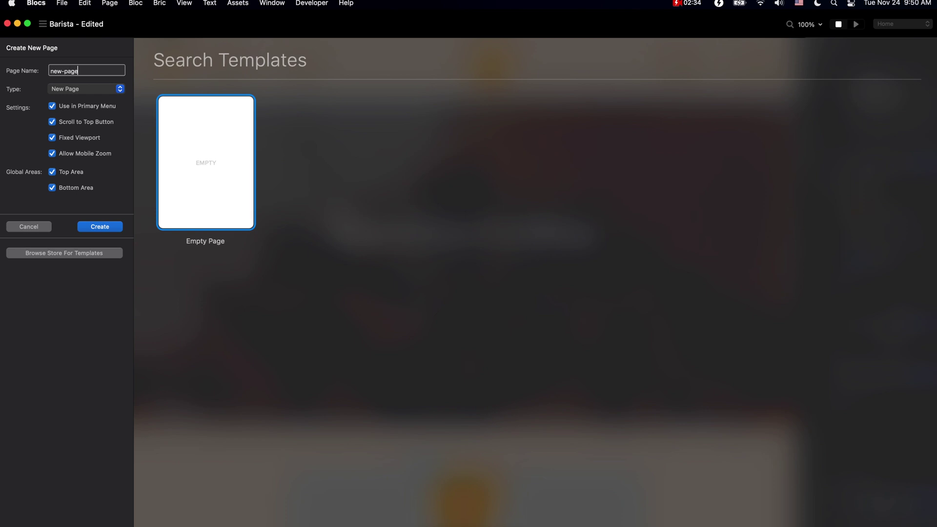
{"action": "key", "text": "Return"}
{"action": "left_click_drag", "start_coordinate": [63, 414], "coordinate": [62, 253]}
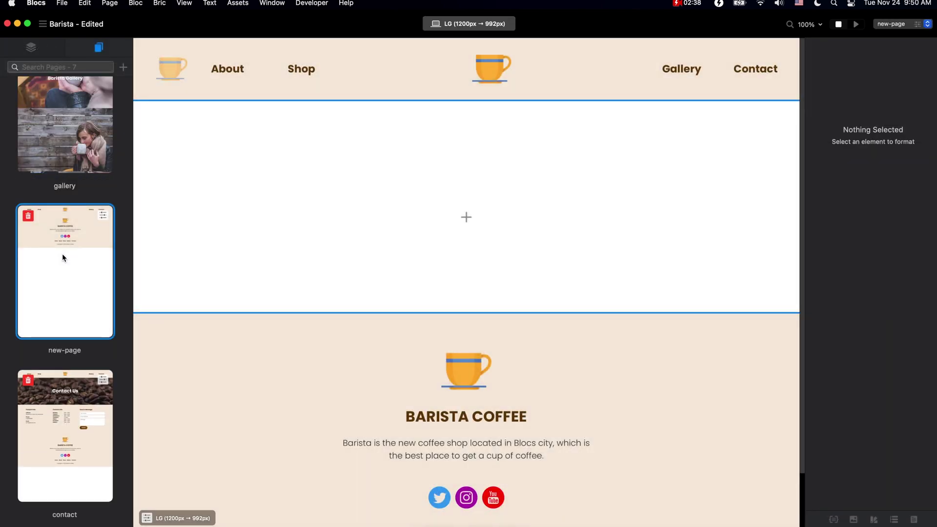
Step: Delete new-page, then open and close the gallery page's Settings
{"action": "left_click", "coordinate": [29, 217]}
{"action": "left_click", "coordinate": [102, 214]}
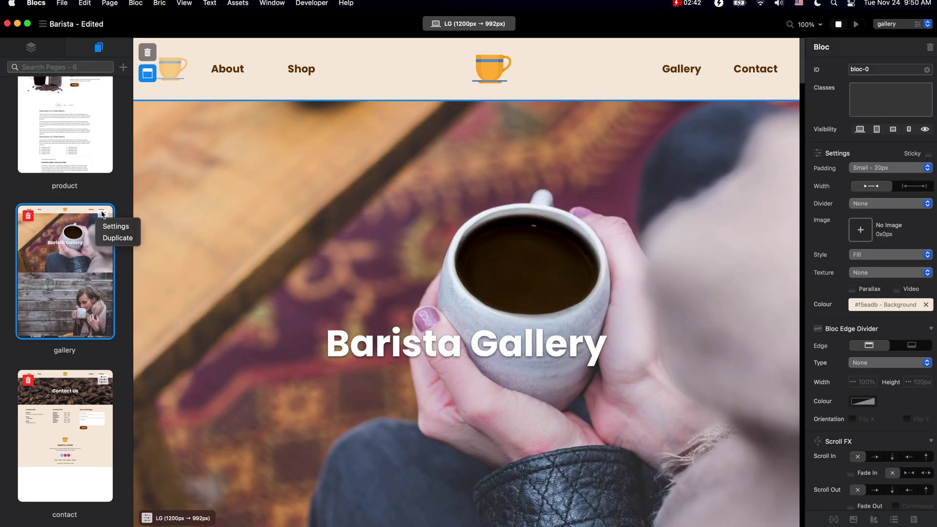
{"action": "left_click", "coordinate": [116, 226]}
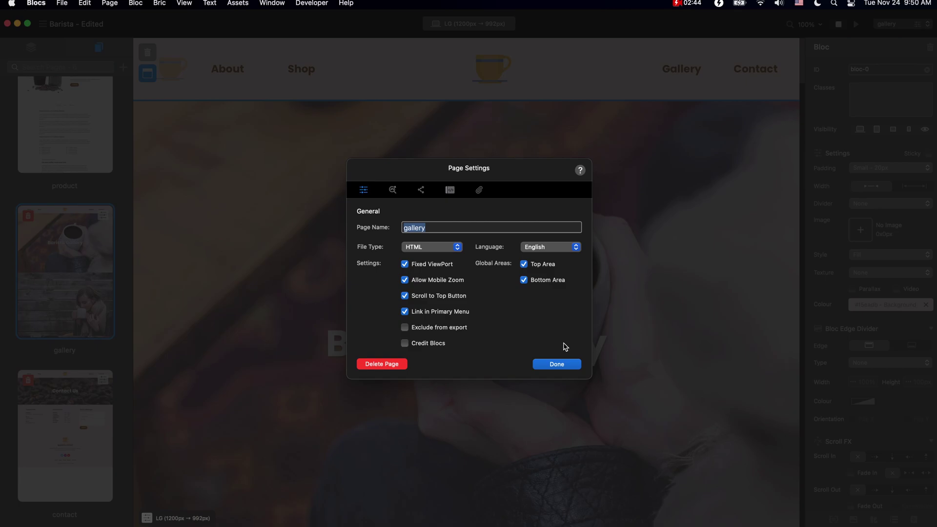
{"action": "left_click", "coordinate": [560, 364]}
Step: Choose Duplicate for the gallery page and show its blocs in the Layers panel
{"action": "left_click", "coordinate": [103, 217]}
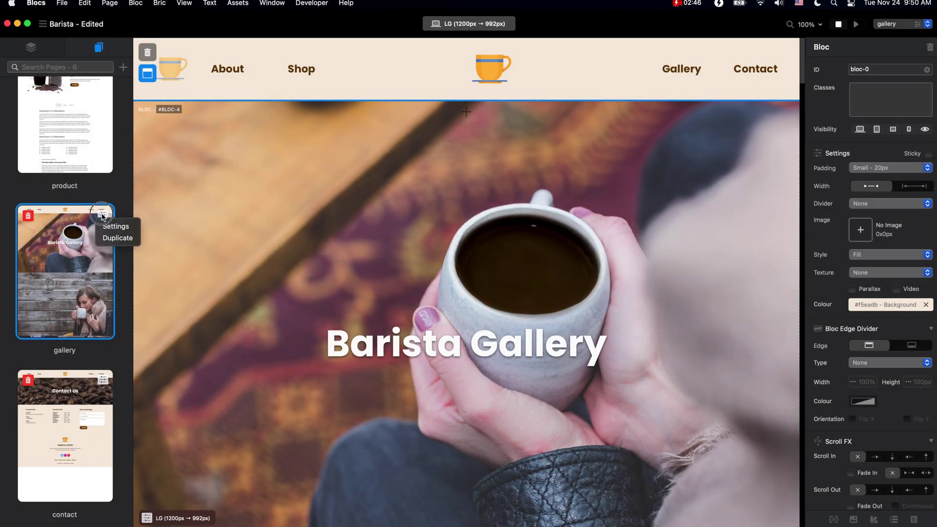
{"action": "left_click", "coordinate": [125, 238]}
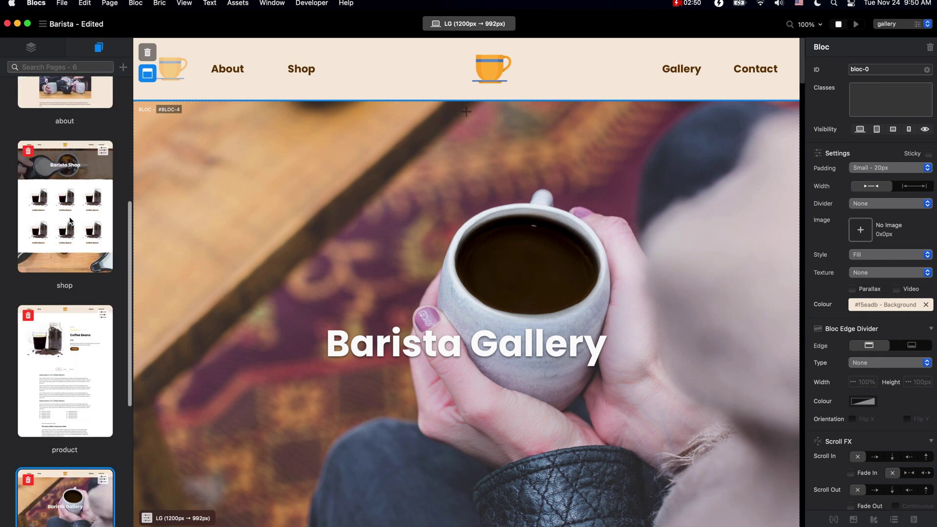
{"action": "left_click", "coordinate": [38, 55]}
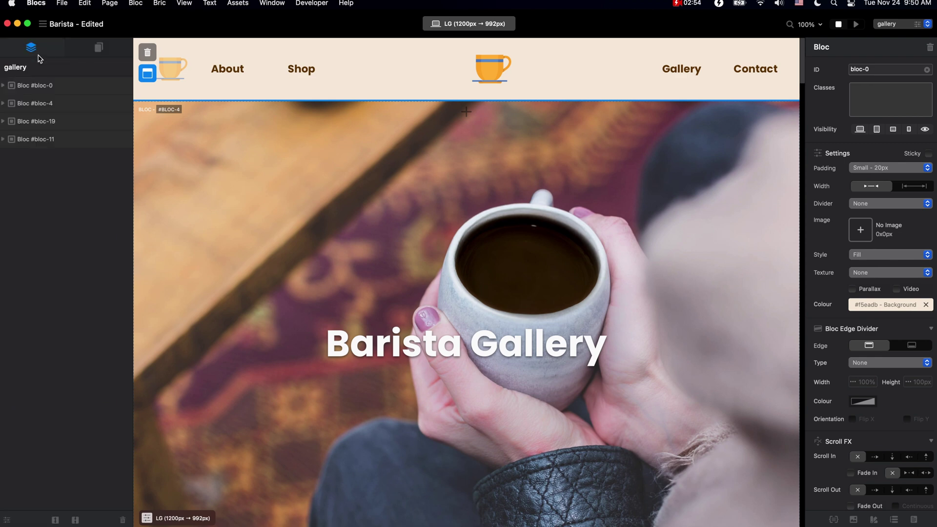
Step: Cycle the gallery page through the XS, SM, MD and LG breakpoints and back again
{"action": "left_click", "coordinate": [483, 24]}
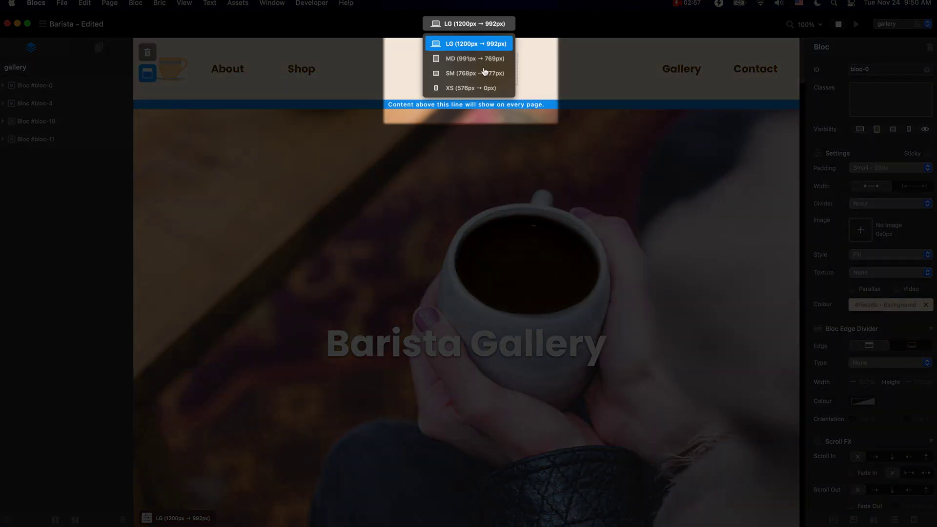
{"action": "left_click", "coordinate": [483, 88]}
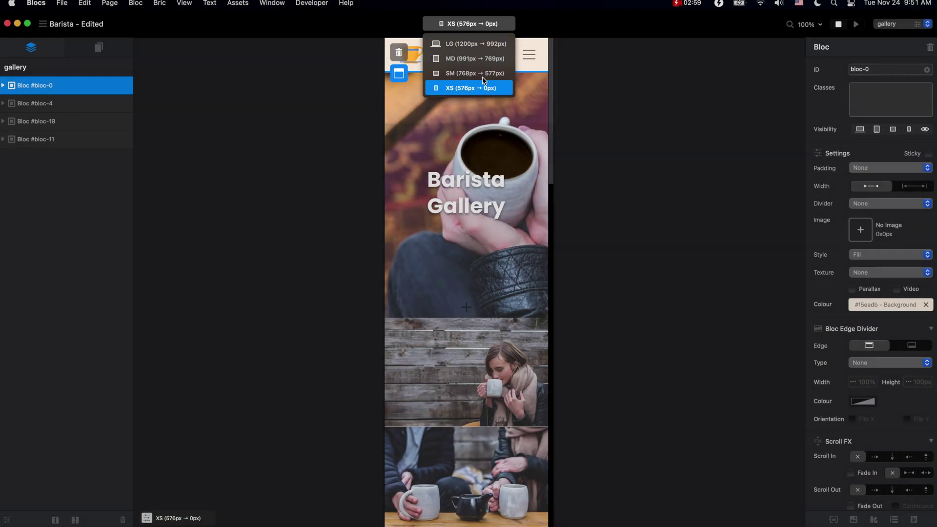
{"action": "left_click", "coordinate": [483, 73]}
{"action": "left_click", "coordinate": [485, 58]}
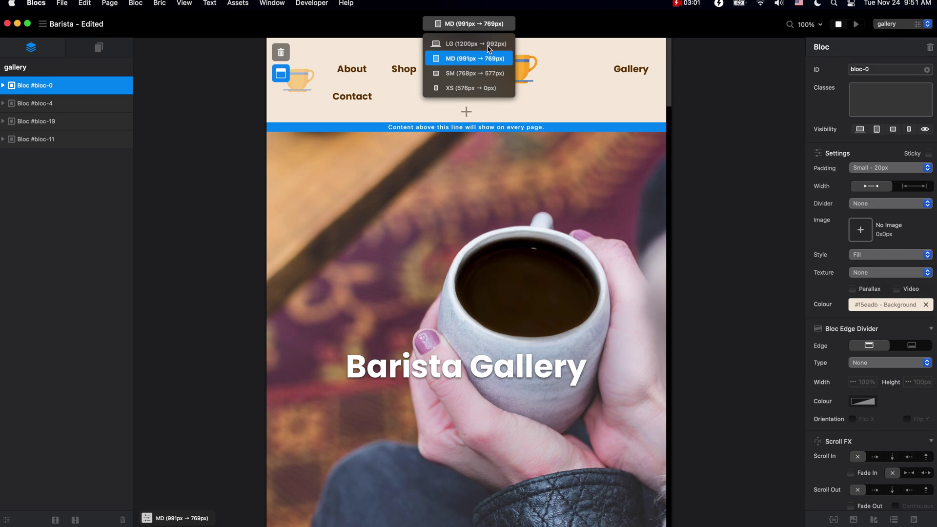
{"action": "left_click", "coordinate": [489, 44]}
{"action": "left_click", "coordinate": [486, 59]}
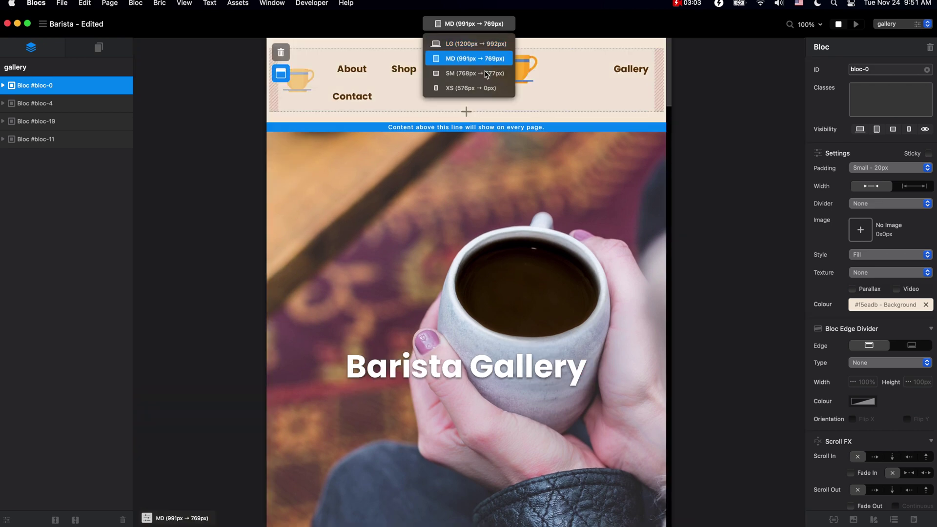
{"action": "left_click", "coordinate": [486, 74]}
{"action": "left_click", "coordinate": [486, 88]}
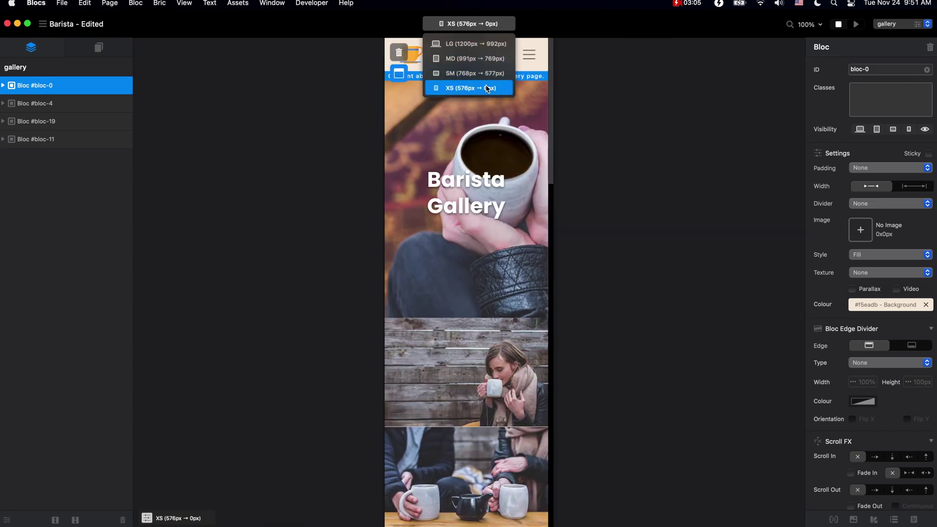
{"action": "left_click", "coordinate": [490, 44]}
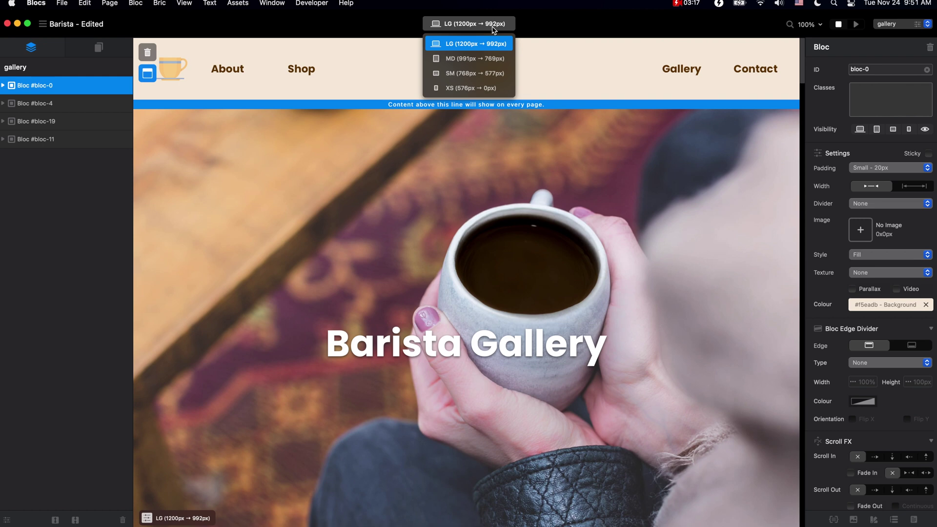
Step: Step through MD, SM and XS once more, then settle on LG (1200px)
{"action": "left_click", "coordinate": [486, 60]}
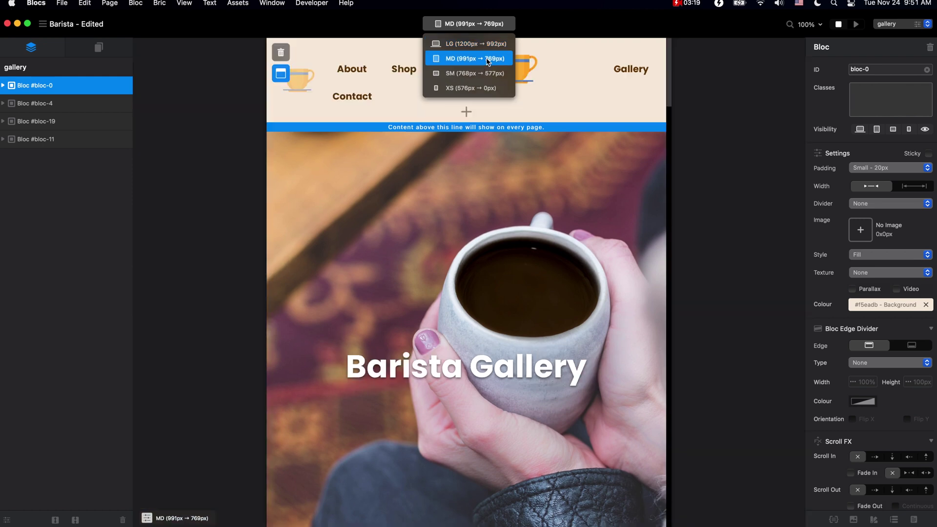
{"action": "left_click", "coordinate": [482, 74]}
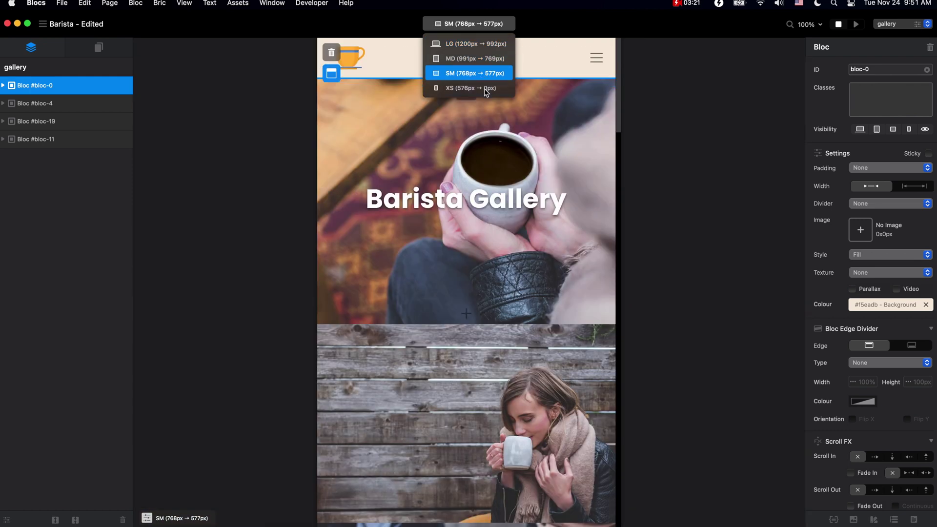
{"action": "left_click", "coordinate": [486, 88]}
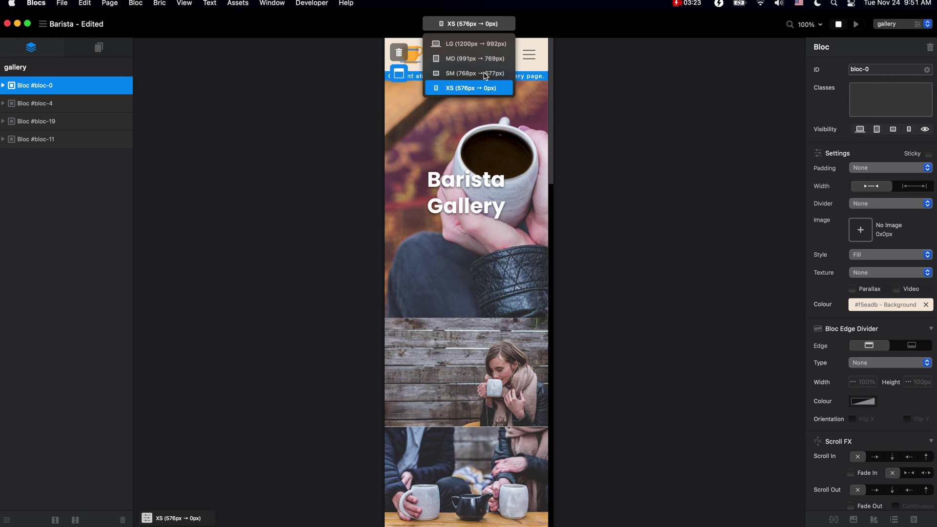
{"action": "left_click", "coordinate": [487, 44]}
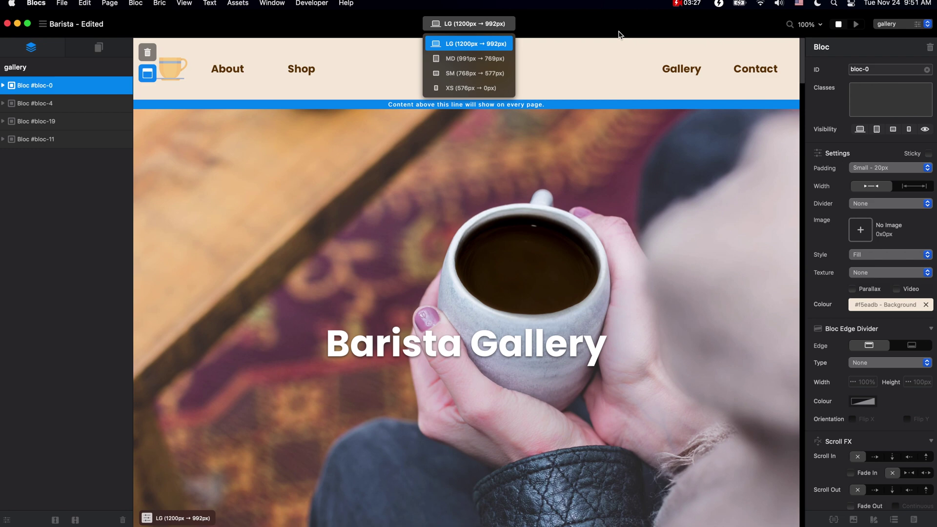
{"action": "left_click", "coordinate": [721, 31]}
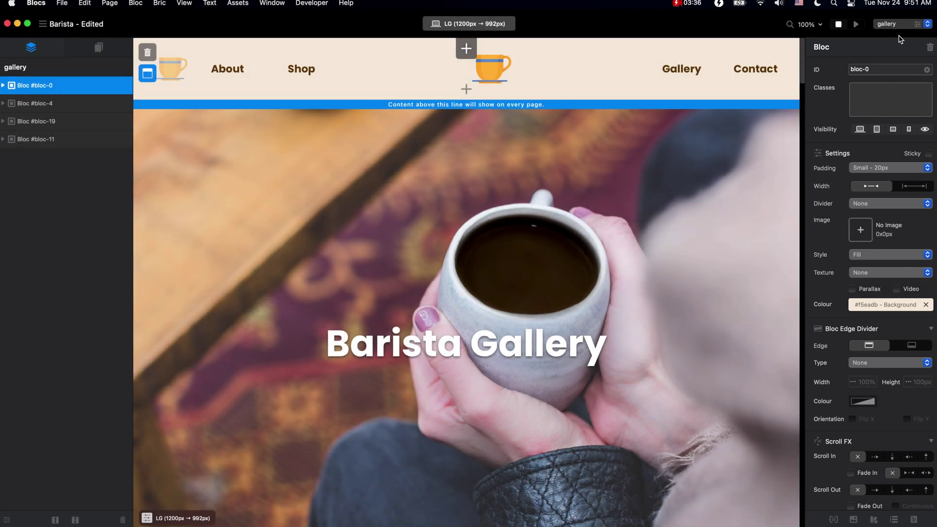
Step: Select the Barista Gallery H1, then Bloc #bloc-4 to view its full-screen, barista-20.jpg background settings
{"action": "left_click", "coordinate": [536, 340]}
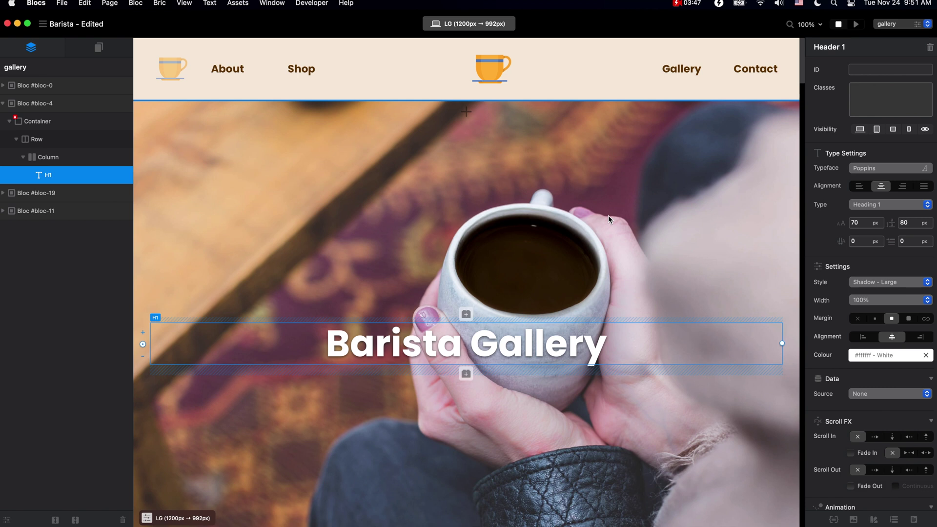
{"action": "left_click", "coordinate": [608, 215]}
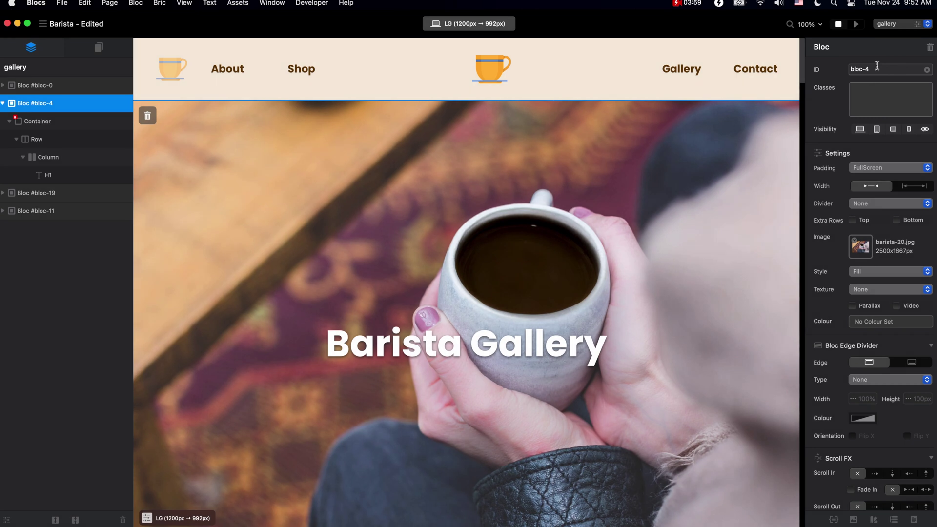
Step: In Blocs Preferences' General tab, turn Enable Drop Mode (Legacy) on, then off again
{"action": "left_click", "coordinate": [38, 6]}
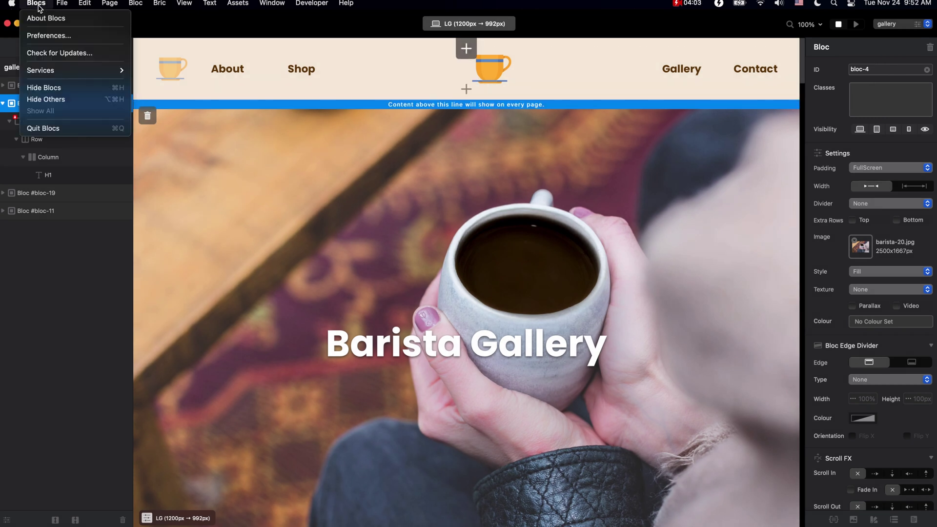
{"action": "left_click", "coordinate": [44, 35]}
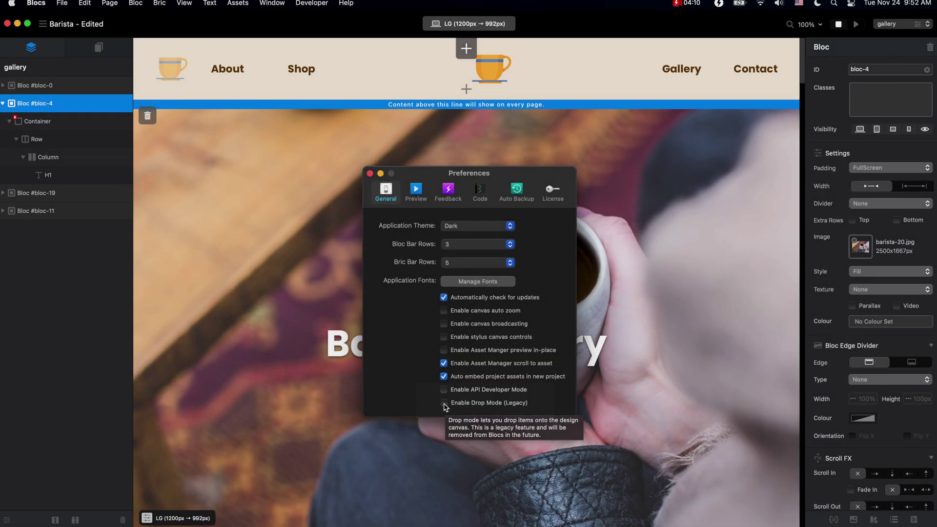
{"action": "left_click", "coordinate": [444, 403]}
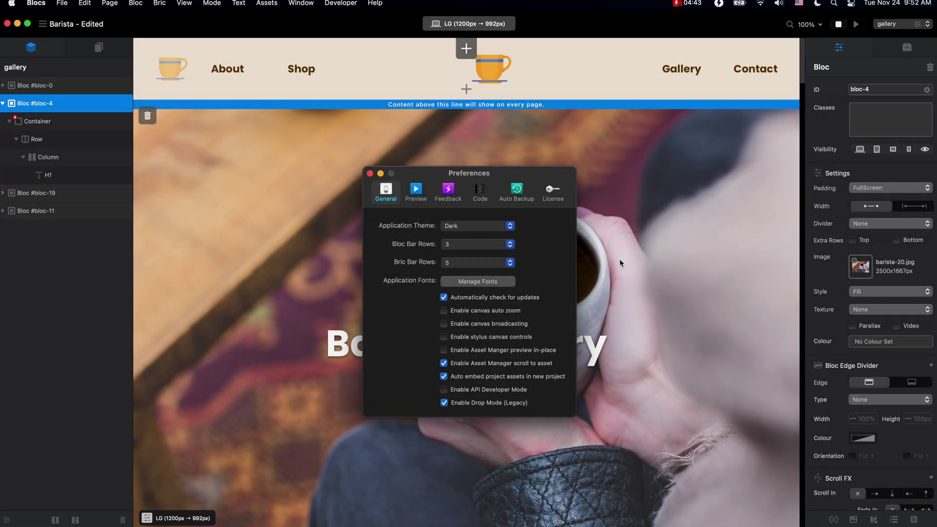
{"action": "left_click", "coordinate": [444, 404]}
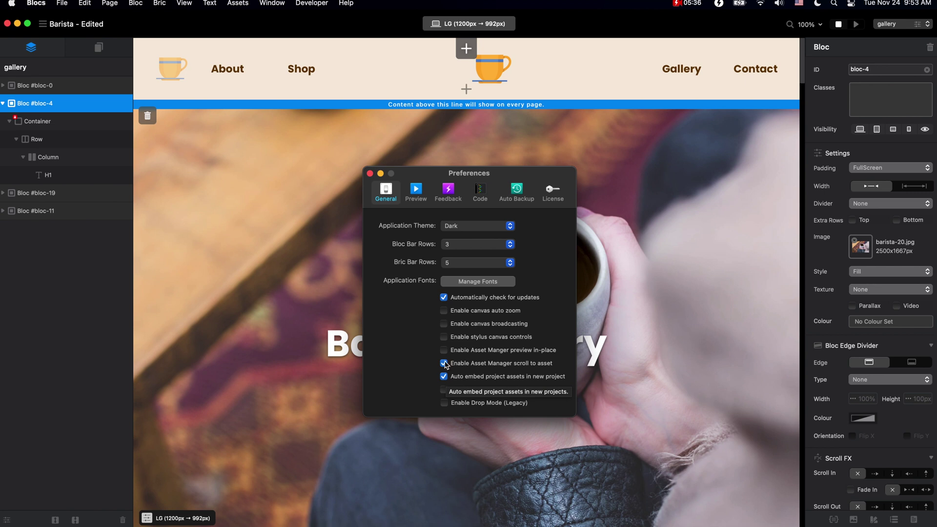
Step: Check the Auto Backup tab's Backup Every interval choices, leaving 10 backups every 30 minutes
{"action": "left_click", "coordinate": [521, 192]}
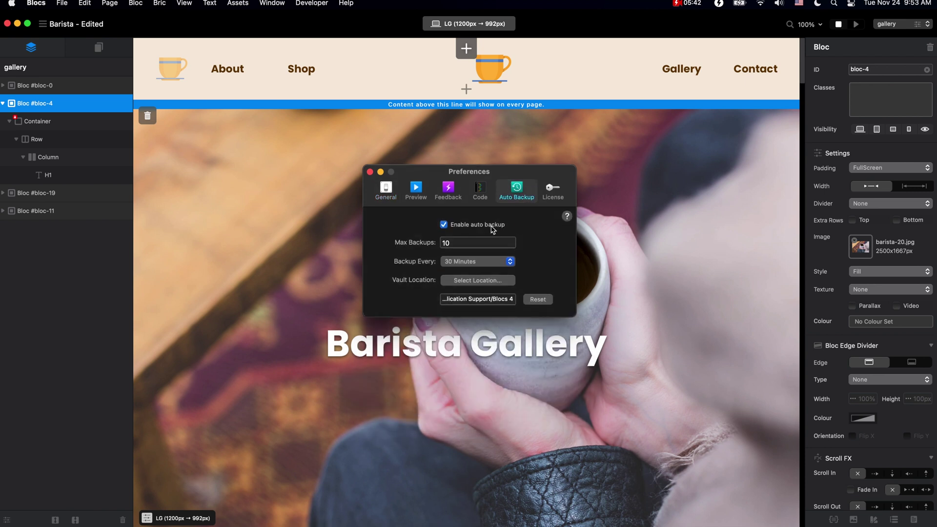
{"action": "left_click", "coordinate": [510, 262]}
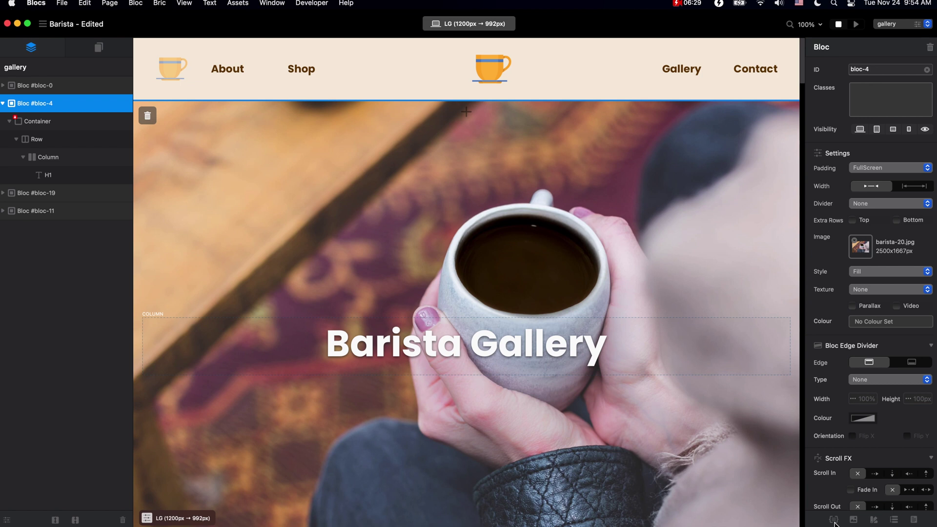
{"action": "left_click", "coordinate": [834, 519]}
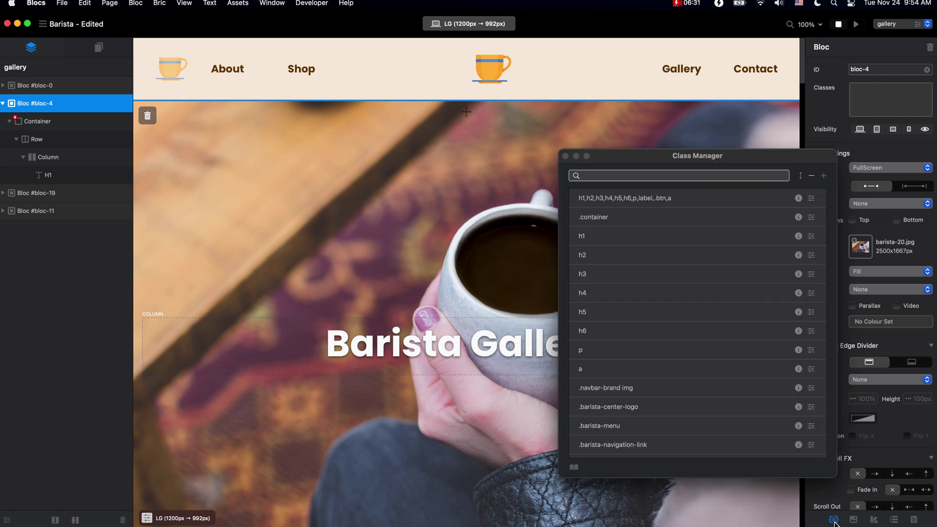
{"action": "left_click_drag", "start_coordinate": [791, 155], "coordinate": [681, 146]}
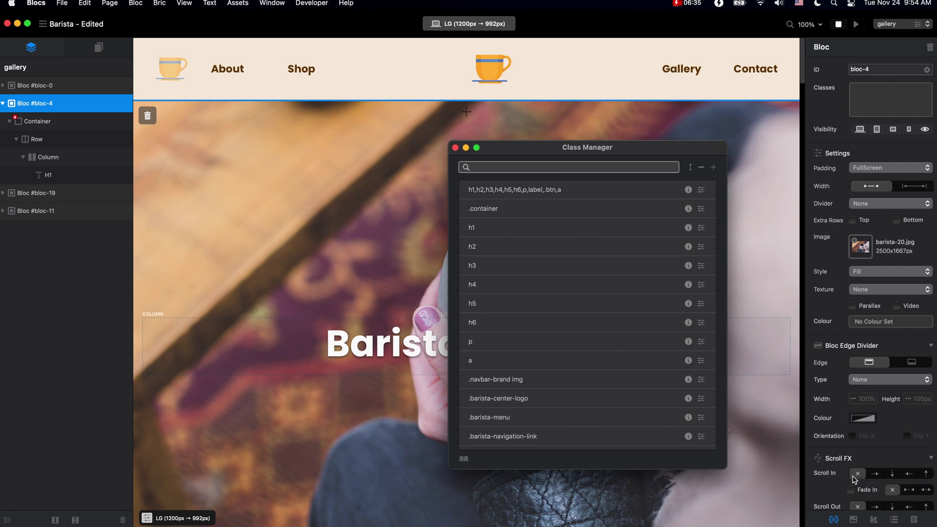
{"action": "left_click", "coordinate": [853, 521]}
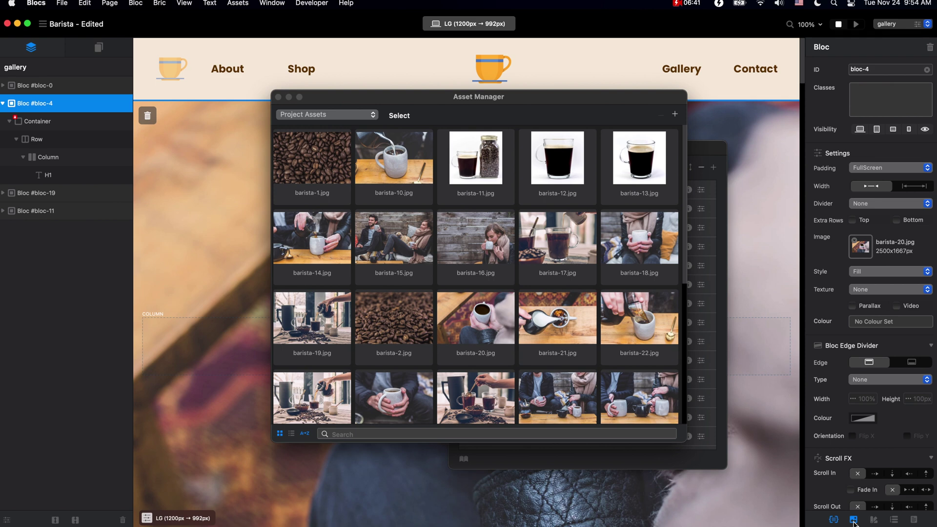
{"action": "left_click", "coordinate": [876, 522]}
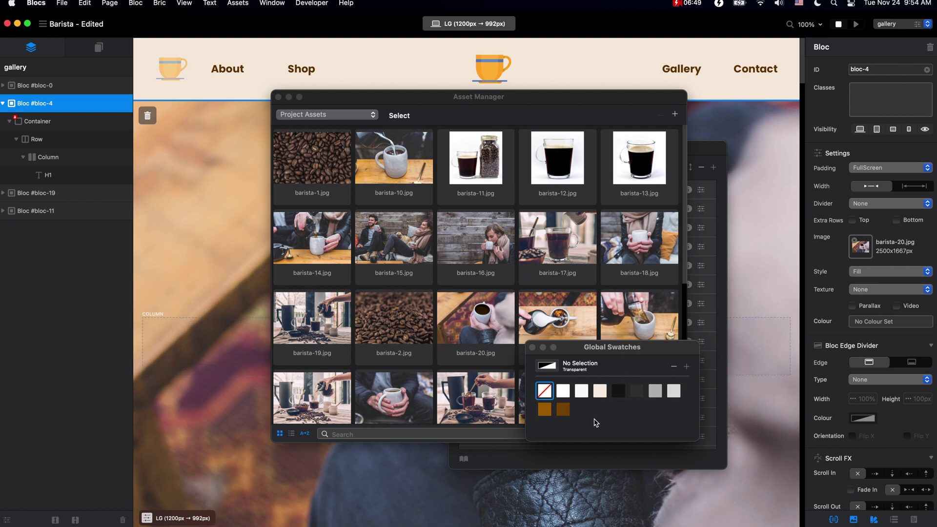
{"action": "left_click", "coordinate": [894, 520]}
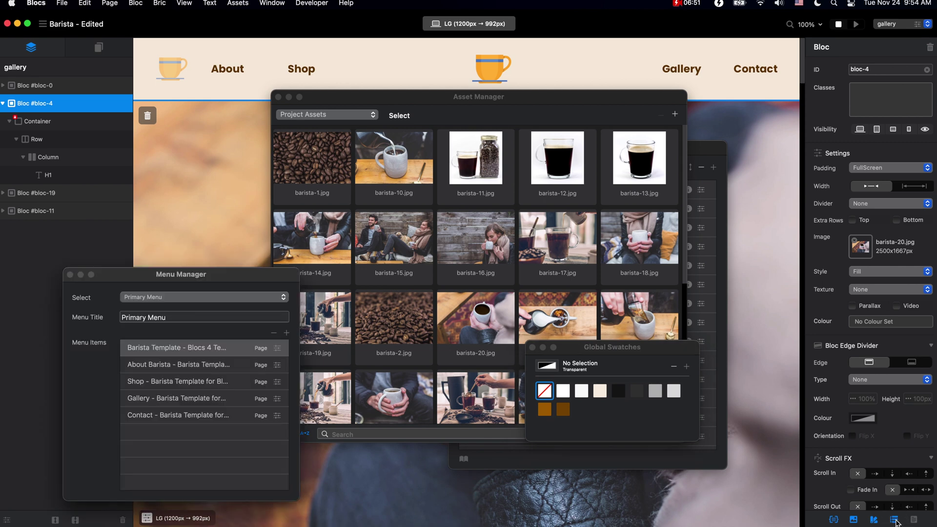
{"action": "left_click", "coordinate": [913, 520]}
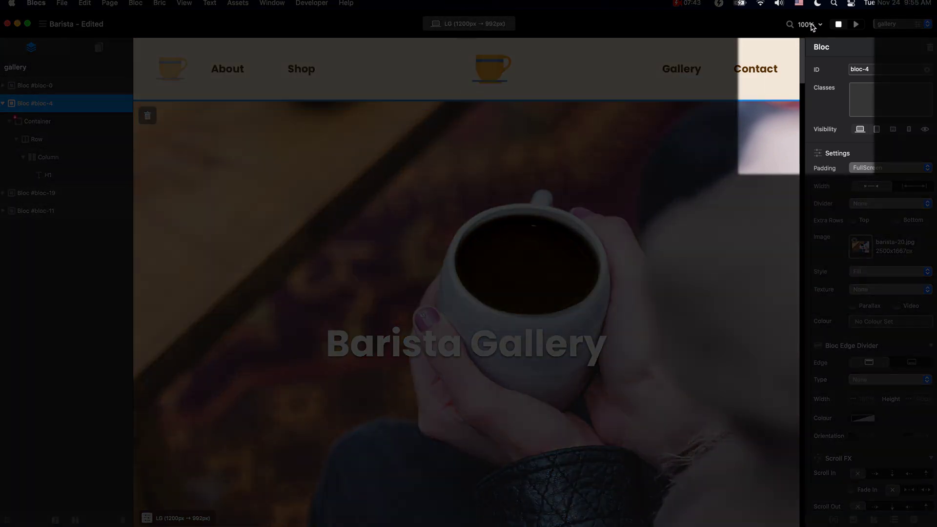
Step: Zoom the canvas to 50%, then 150%, then back to 100%
{"action": "left_click", "coordinate": [806, 24]}
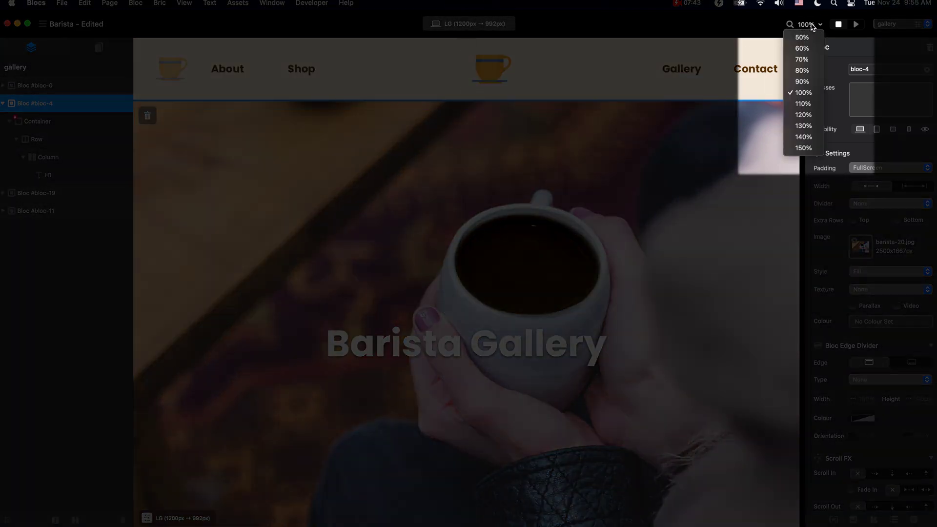
{"action": "left_click", "coordinate": [804, 35]}
{"action": "left_click", "coordinate": [810, 25]}
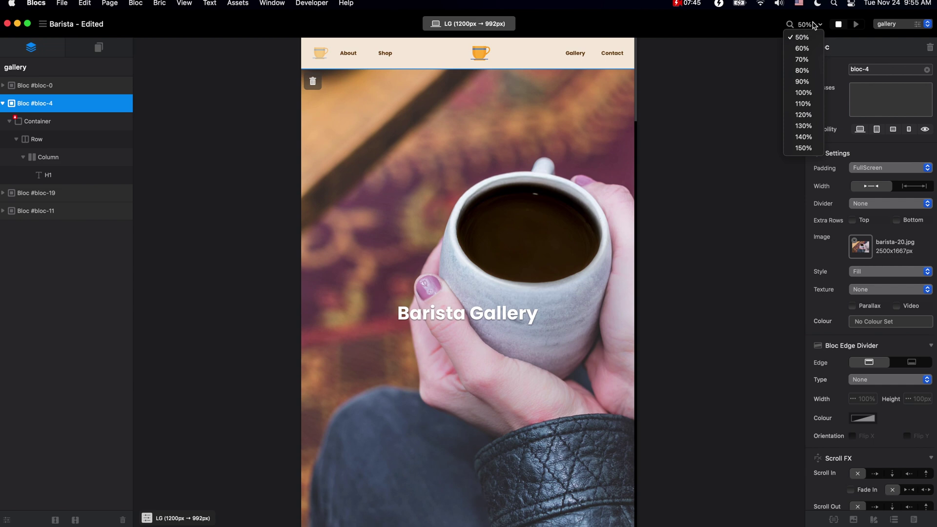
{"action": "left_click", "coordinate": [813, 151]}
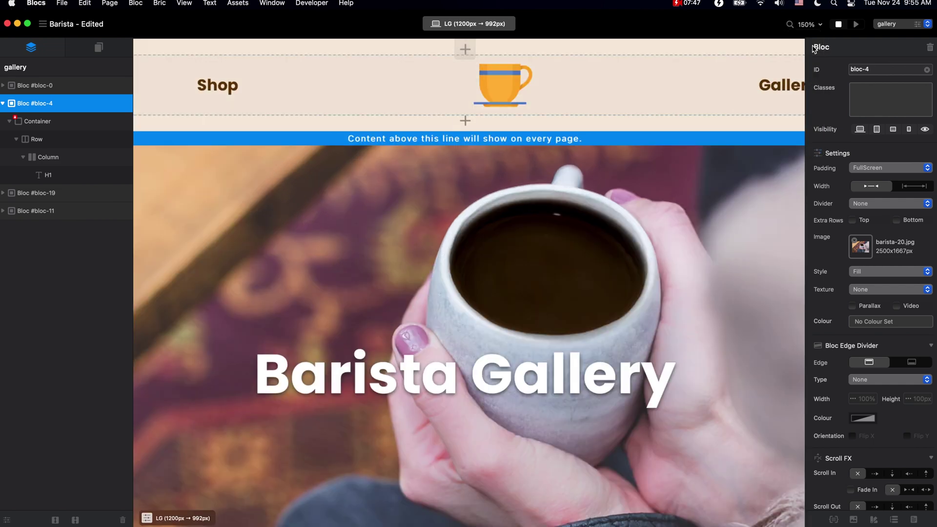
{"action": "left_click", "coordinate": [810, 24]}
{"action": "left_click", "coordinate": [808, 93]}
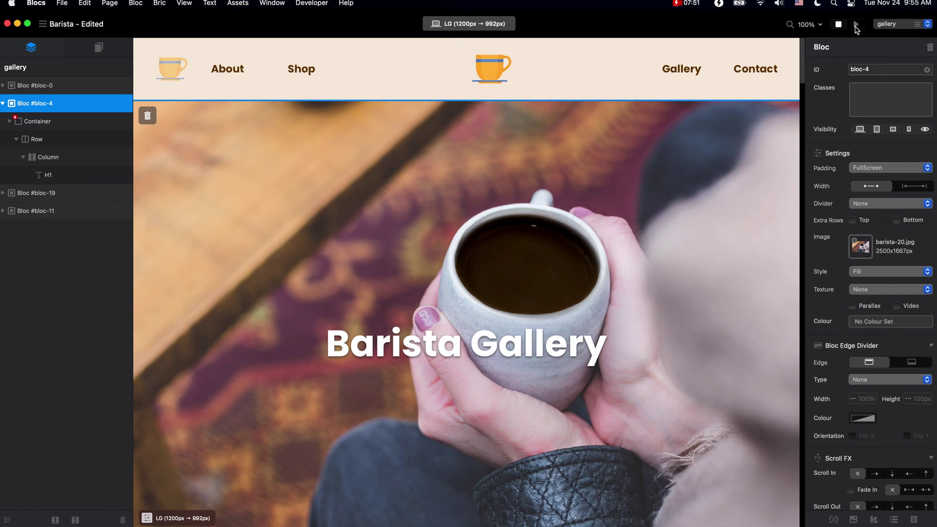
Step: Preview gallery.html live, narrow the viewport from its right edge, then exit preview
{"action": "left_click", "coordinate": [857, 26]}
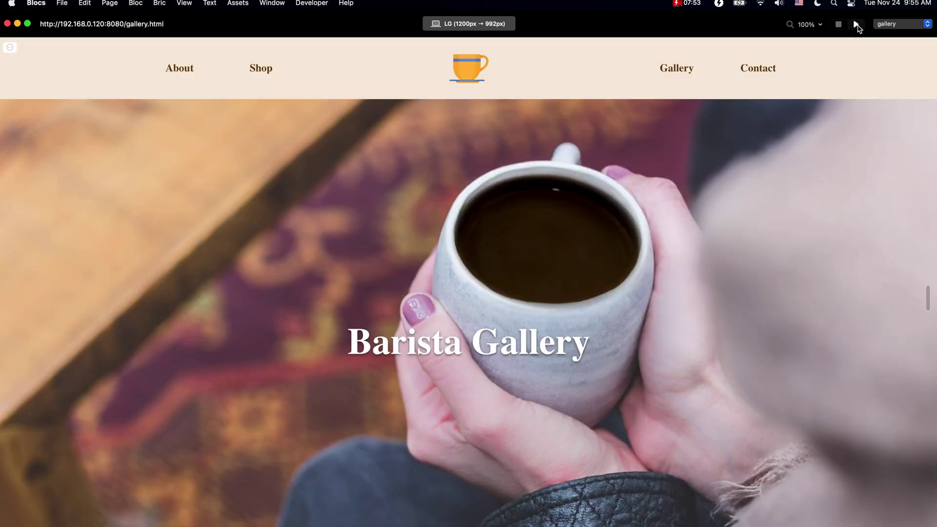
{"action": "scroll", "coordinate": [854, 228], "scroll_direction": "down", "scroll_amount": 10}
{"action": "scroll", "coordinate": [853, 227], "scroll_direction": "up", "scroll_amount": 10}
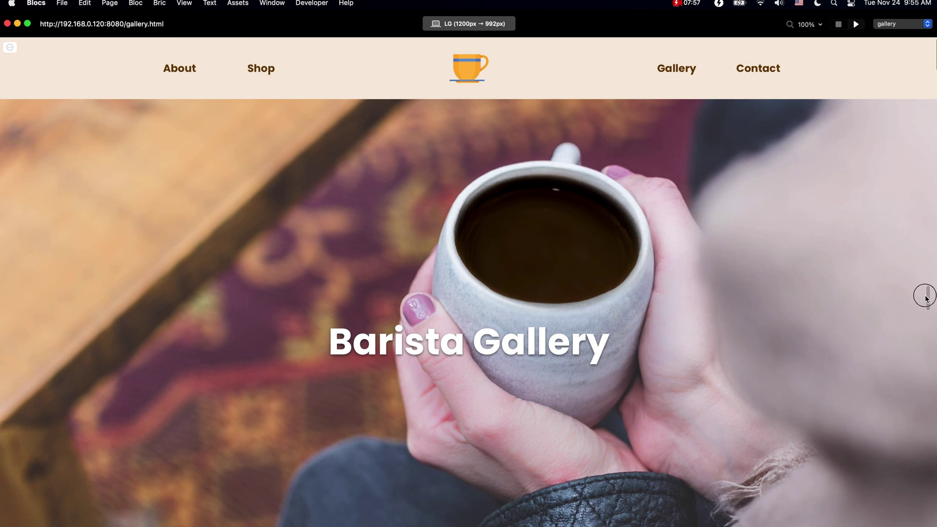
{"action": "mouse_move", "coordinate": [933, 295]}
{"action": "left_mouse_down"}
{"action": "mouse_move", "coordinate": [725, 309]}
{"action": "mouse_move", "coordinate": [849, 291]}
{"action": "mouse_move", "coordinate": [920, 293]}
{"action": "left_mouse_up"}
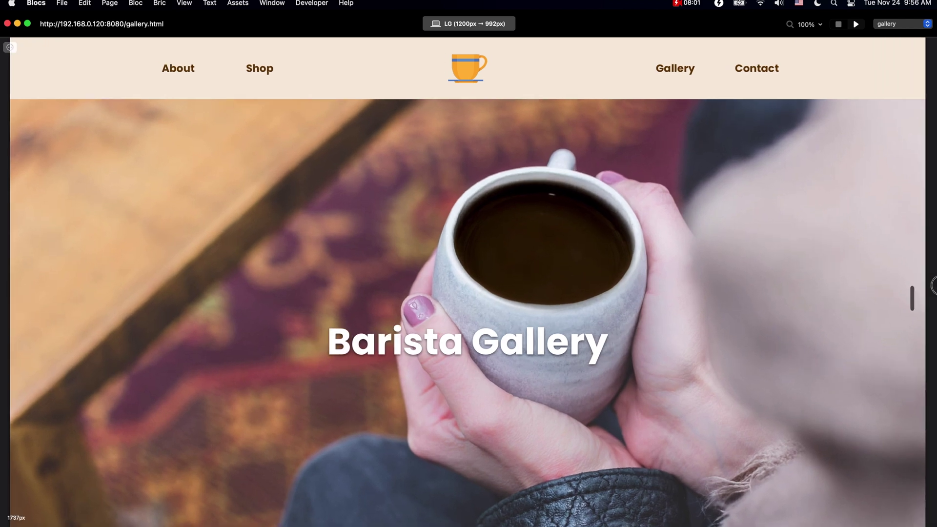
{"action": "left_click", "coordinate": [838, 24]}
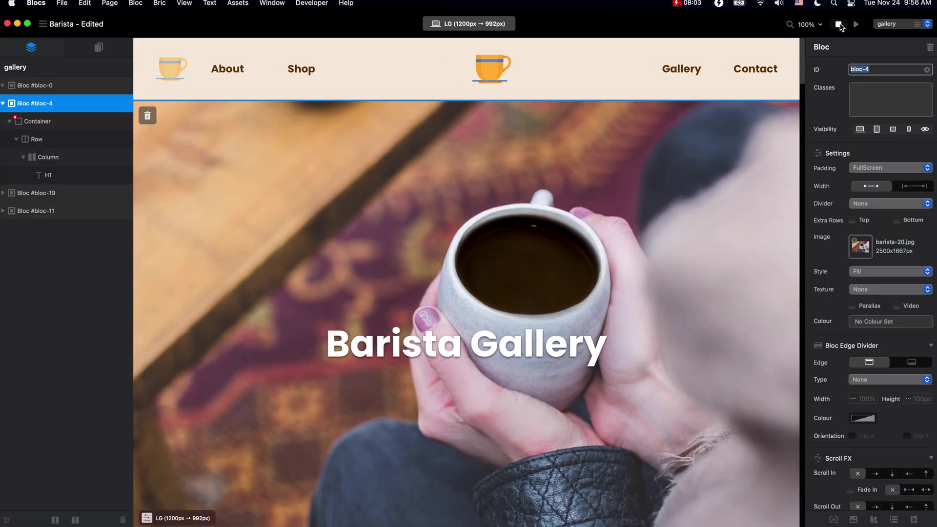
Step: Pick Home from the page selector to show the Barista Coffee hero
{"action": "left_click", "coordinate": [893, 24]}
{"action": "scroll", "coordinate": [893, 26], "scroll_direction": "up", "scroll_amount": 2}
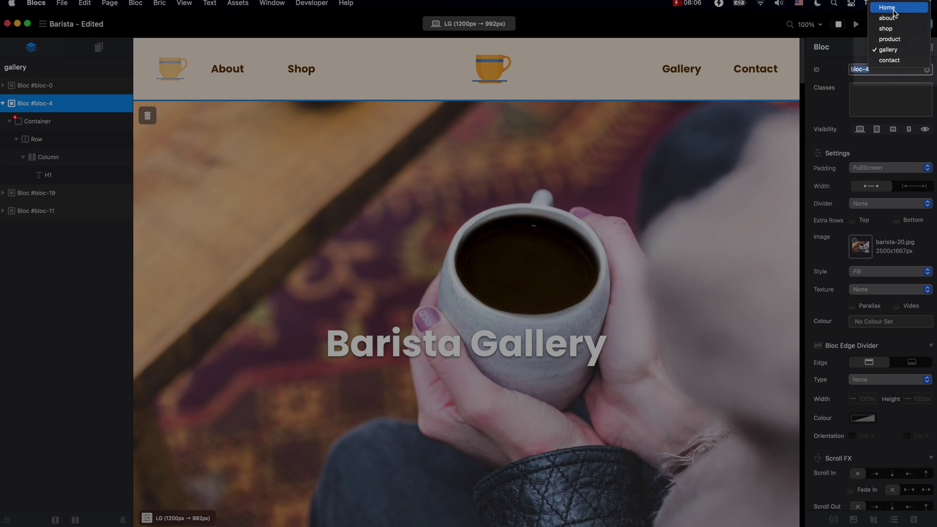
{"action": "left_click", "coordinate": [892, 8]}
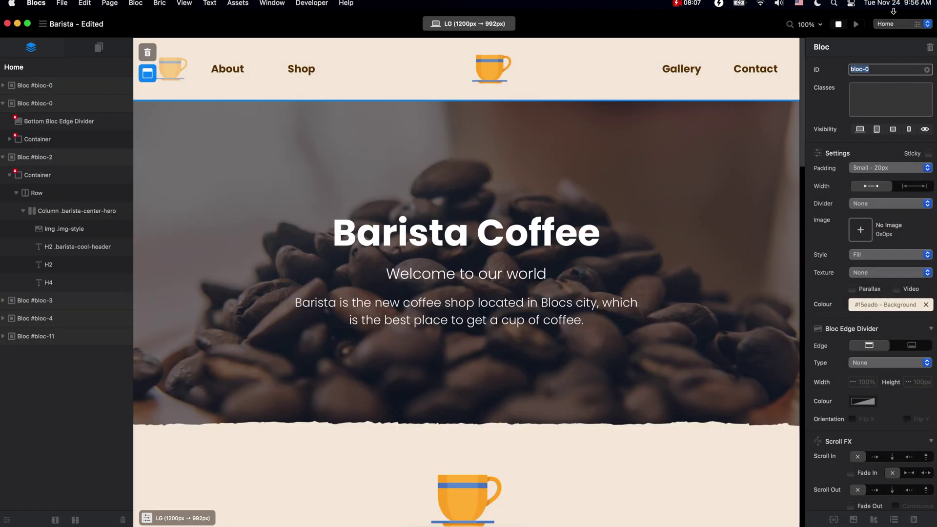